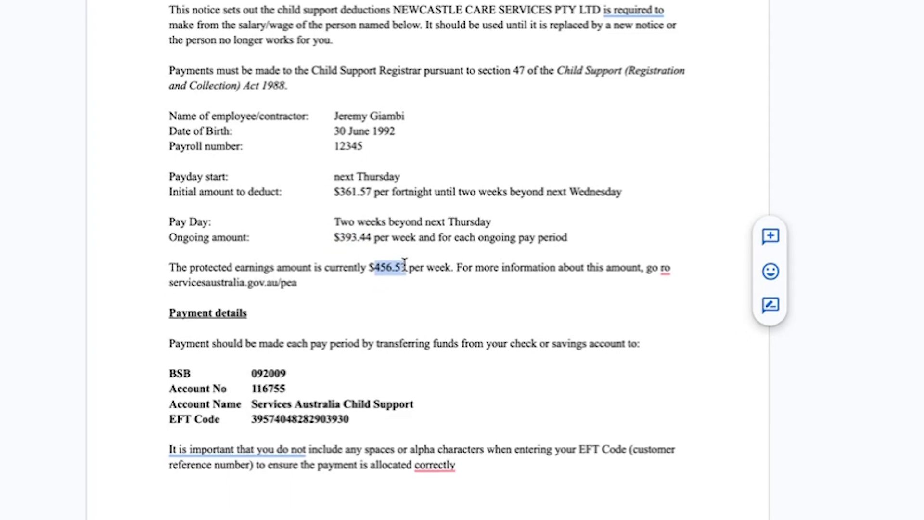
Step: Examine the payment details and the initial and ongoing deduction amounts in the child support notice
drag(241, 255, 290, 291)
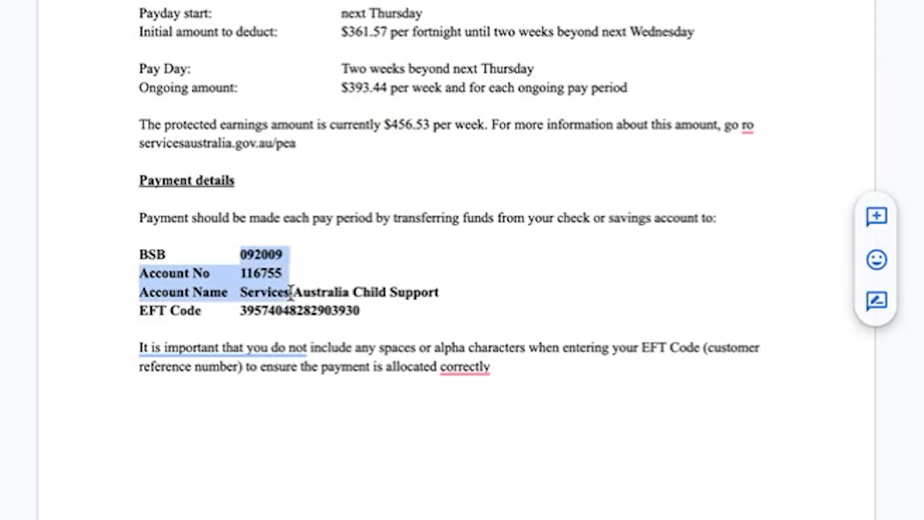
double_click(304, 313)
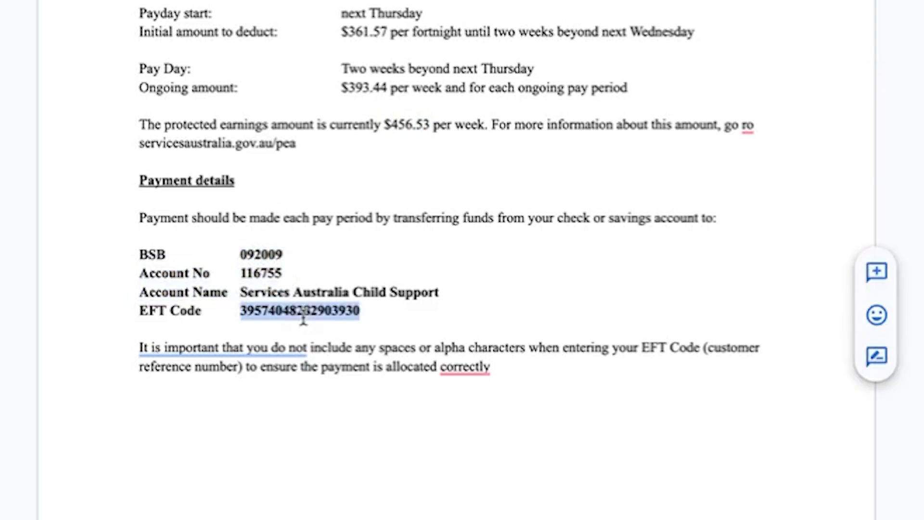
double_click(252, 253)
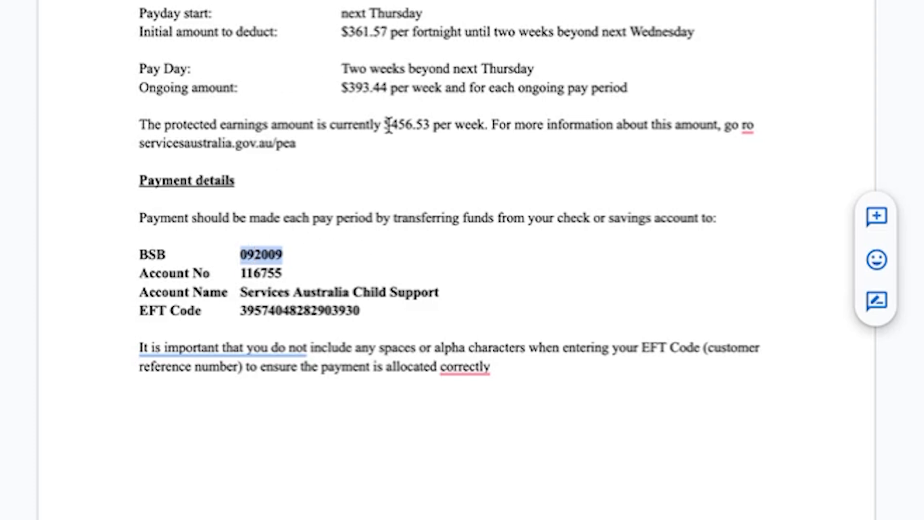
scroll(361, 29, up, 5)
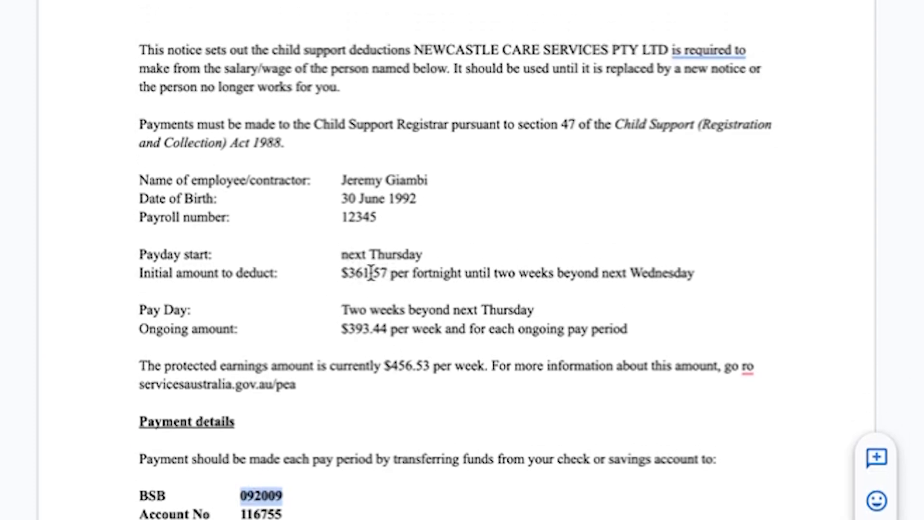
drag(348, 329, 369, 329)
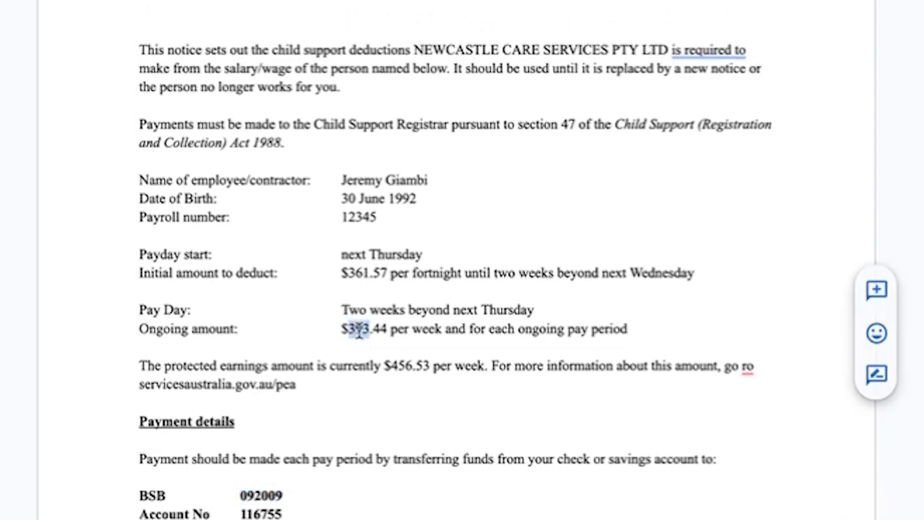
double_click(496, 328)
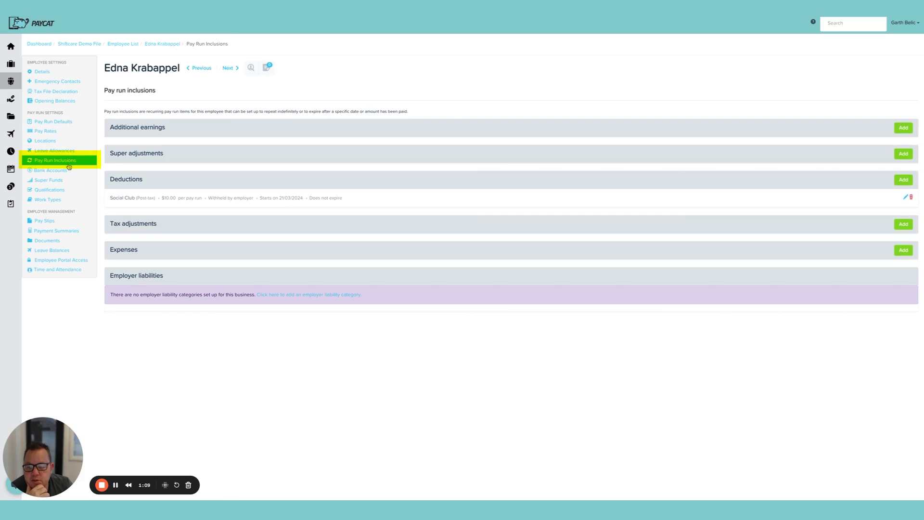
Step: Add a deduction to the employee's pay run inclusions with category Child support deduction and a Fixed amount per pay run
click(902, 180)
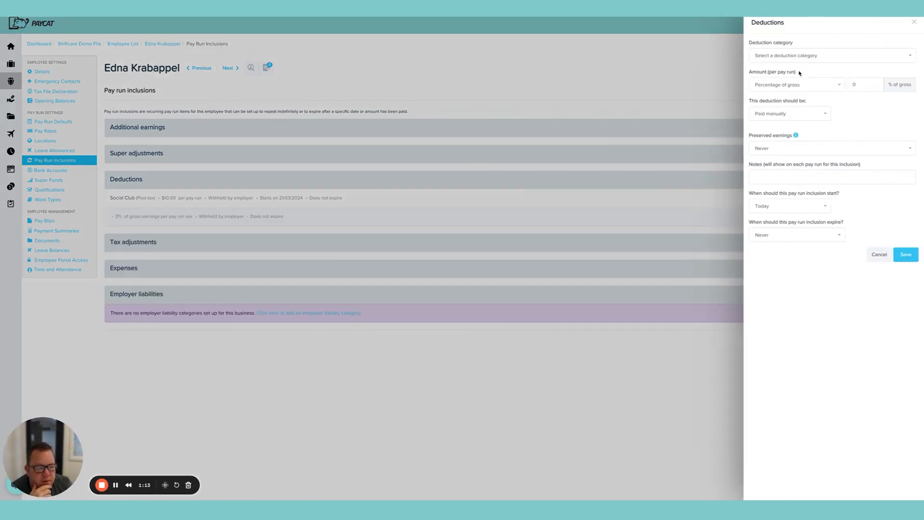
click(797, 57)
scroll(793, 126, down, 2)
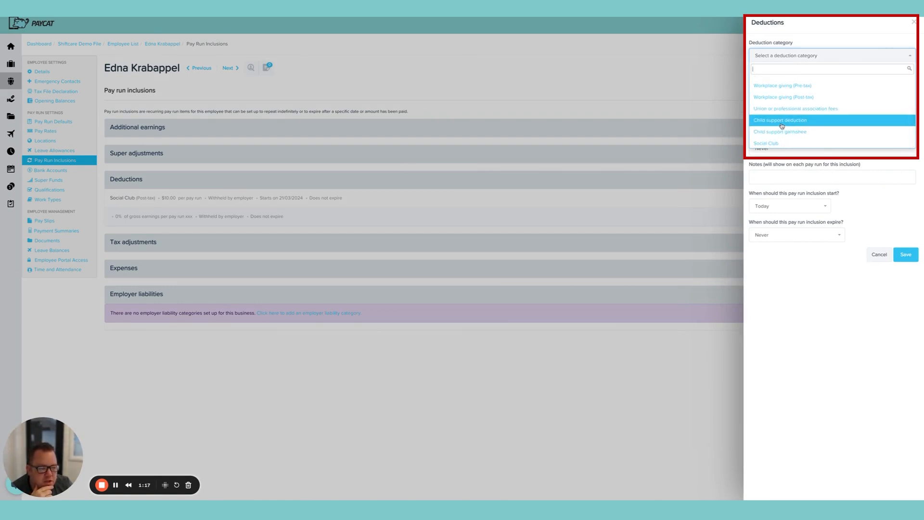
click(785, 126)
click(780, 95)
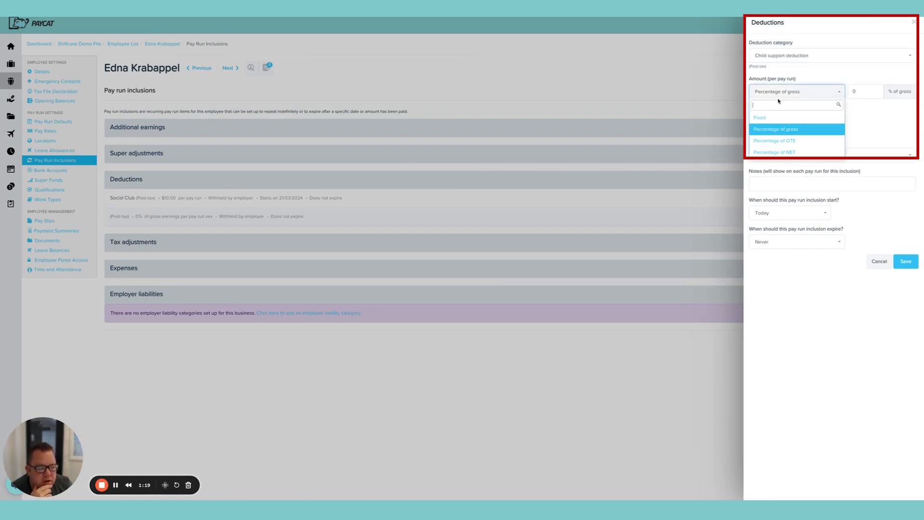
click(770, 123)
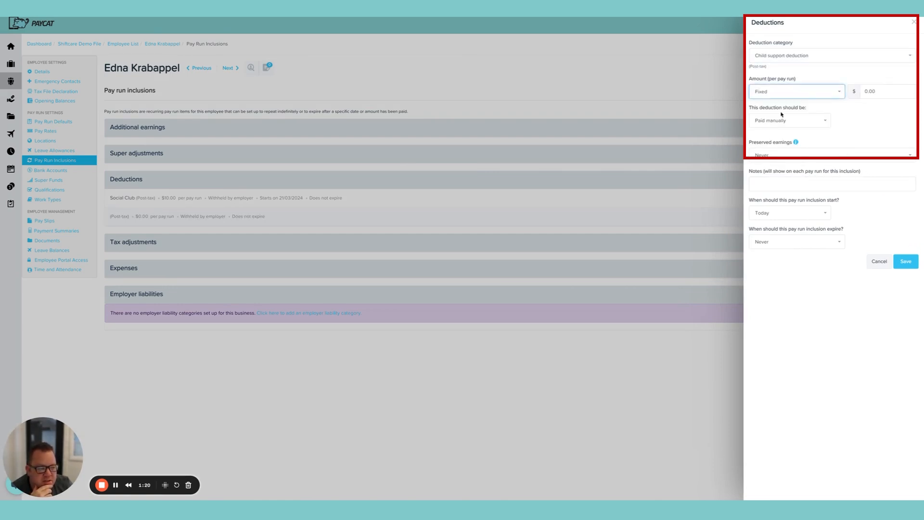
Step: Look up the initial amount to deduct in the child support notice and set the fixed deduction amount to $361.57
click(881, 89)
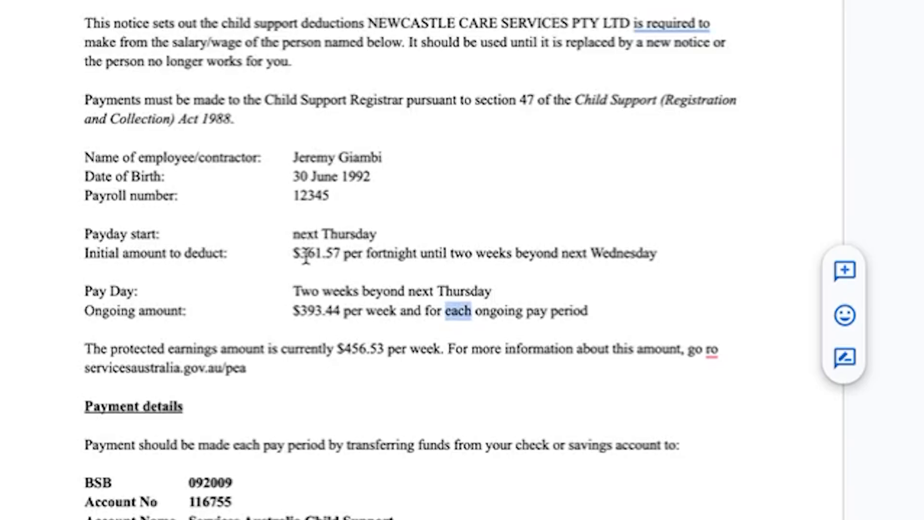
double_click(306, 254)
key(shift+Right)
key(shift+Right)
key(shift+Right)
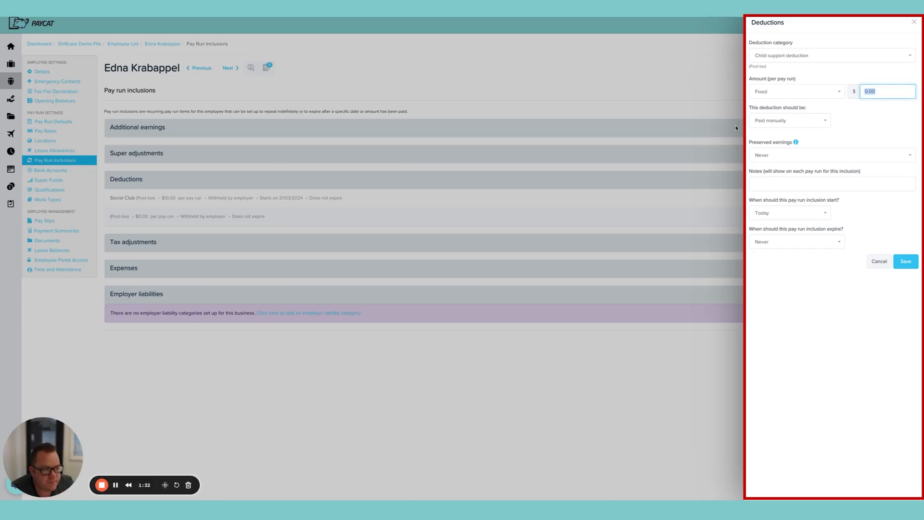
text(361.57)
Step: Set the deduction to be paid to a bank account, choosing the Services Australia account
click(808, 125)
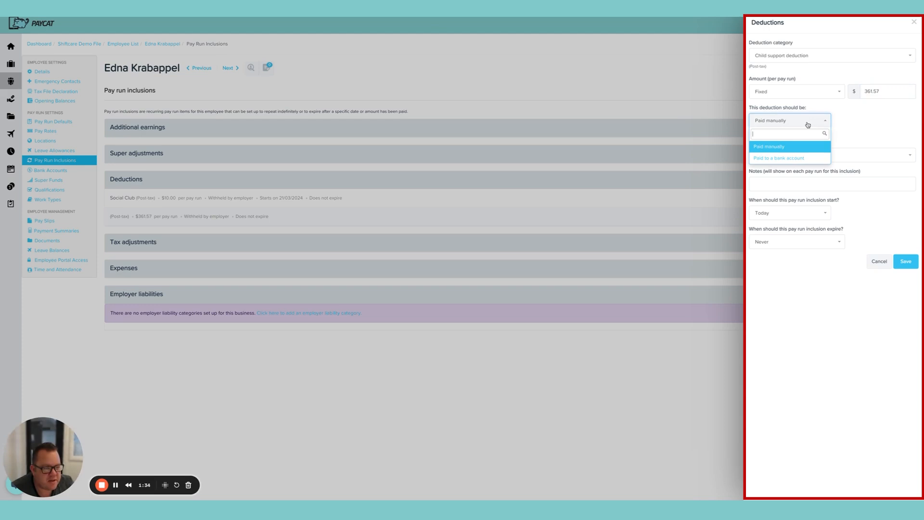
click(790, 157)
click(869, 120)
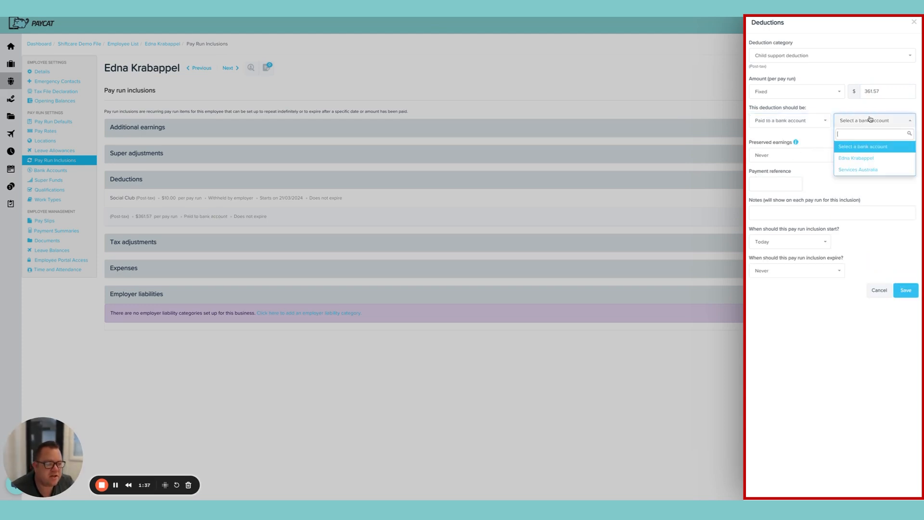
click(864, 174)
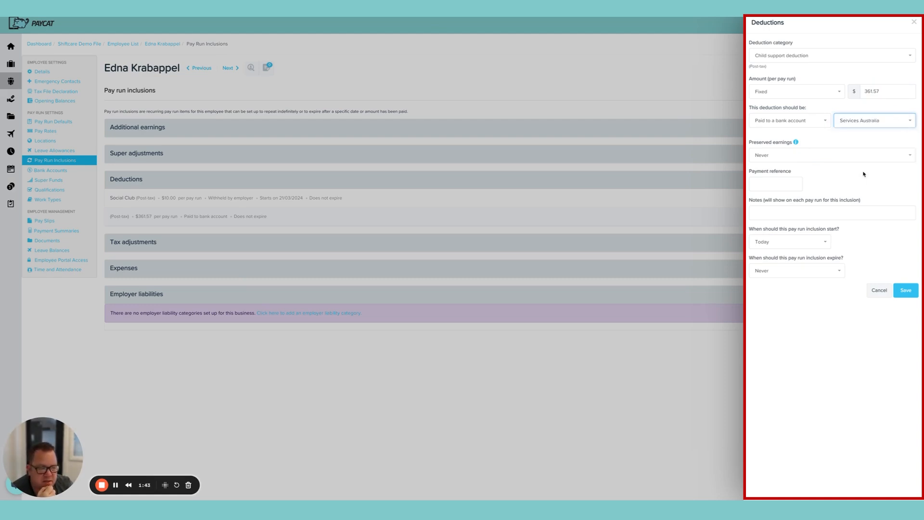
Step: Set preserved earnings to once a minimum net earnings limit has been reached, with the notice's protected amount of $456.53 per pay run
click(798, 158)
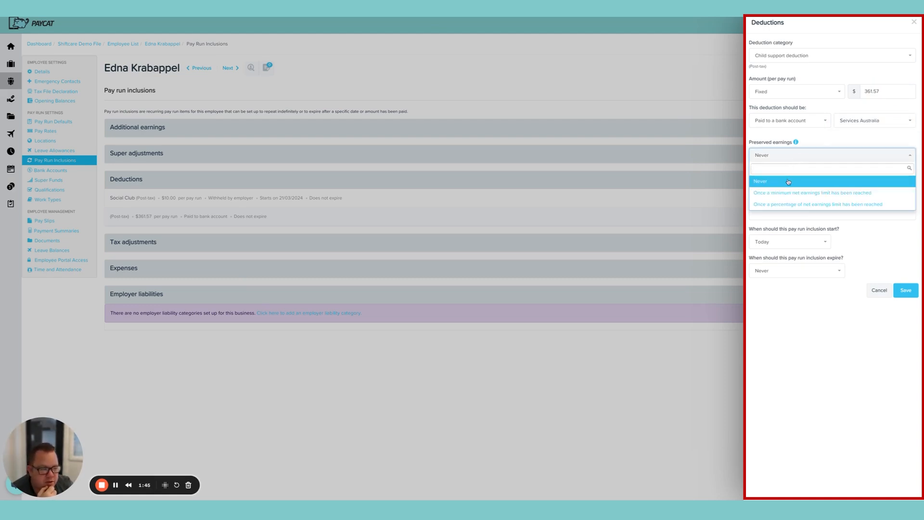
click(788, 197)
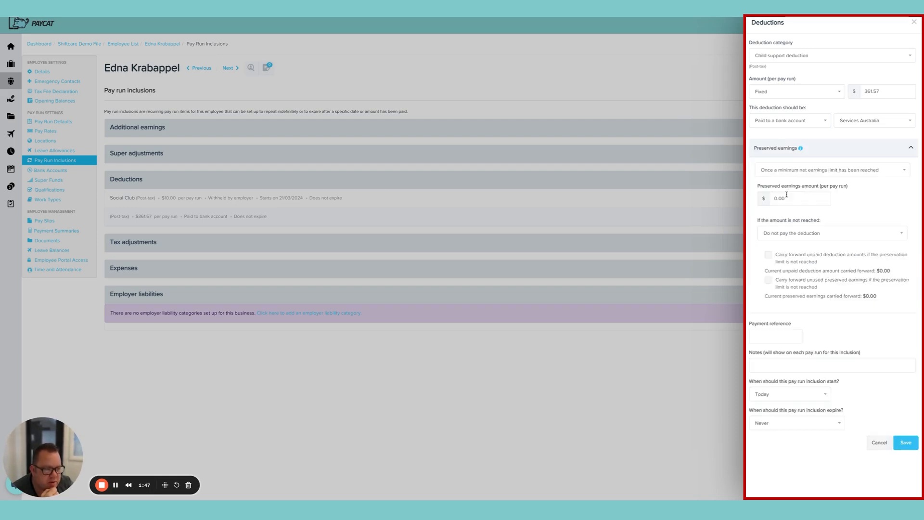
click(795, 198)
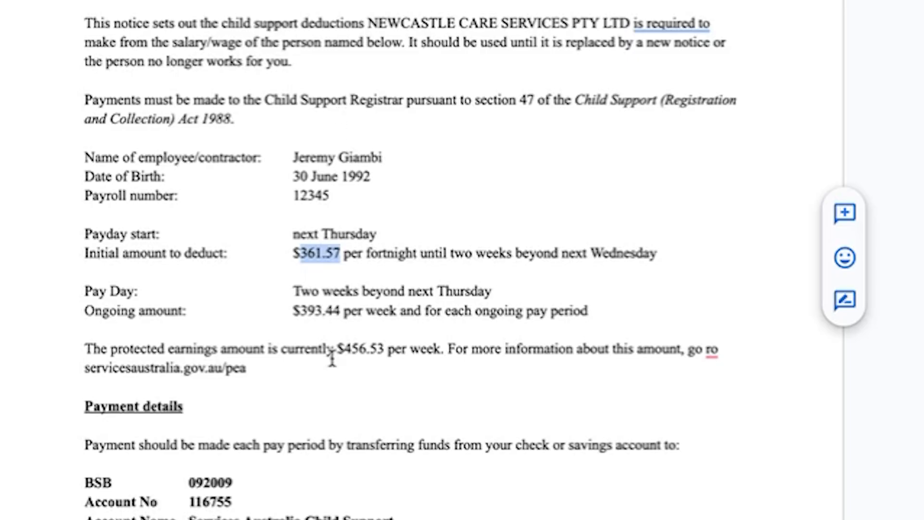
click(353, 347)
double_click(353, 348)
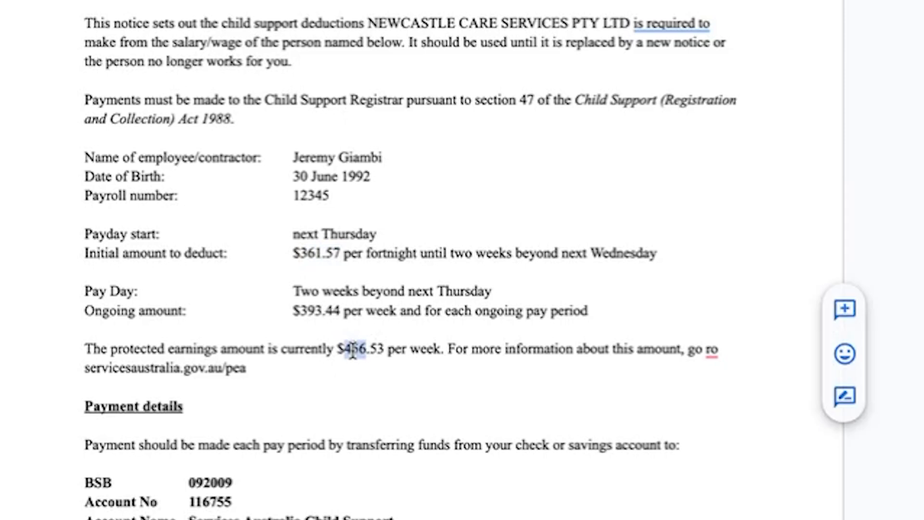
key(shift+Right)
key(shift+Right)
key(shift+Right)
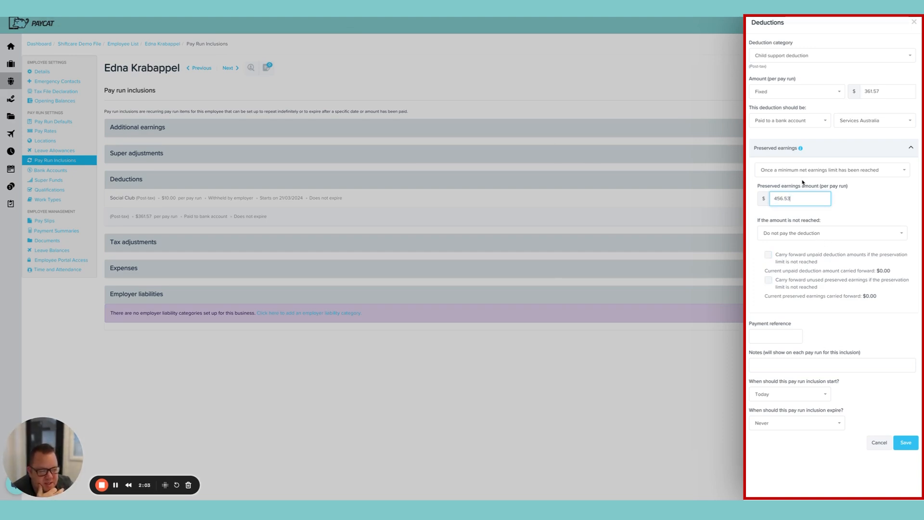
Step: Paste the EFT code from the child support notice as the deduction's payment reference
scroll(790, 326, down, 1)
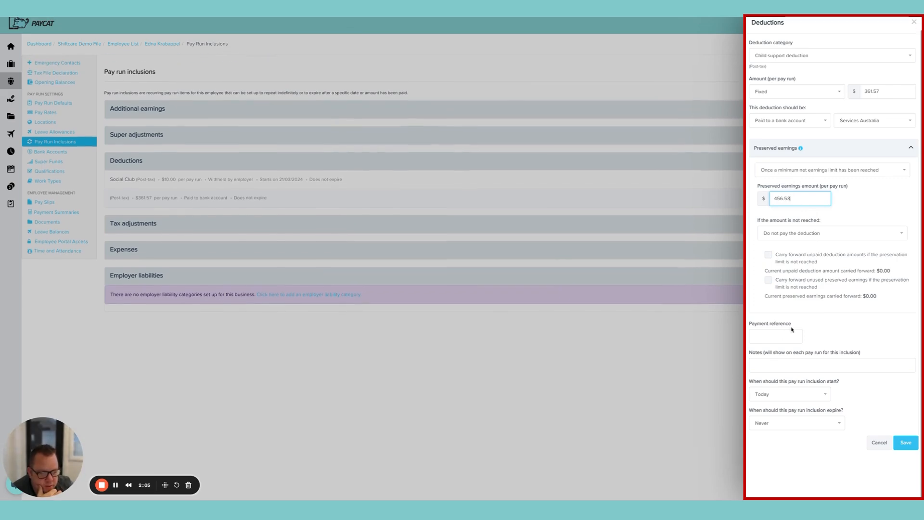
click(776, 336)
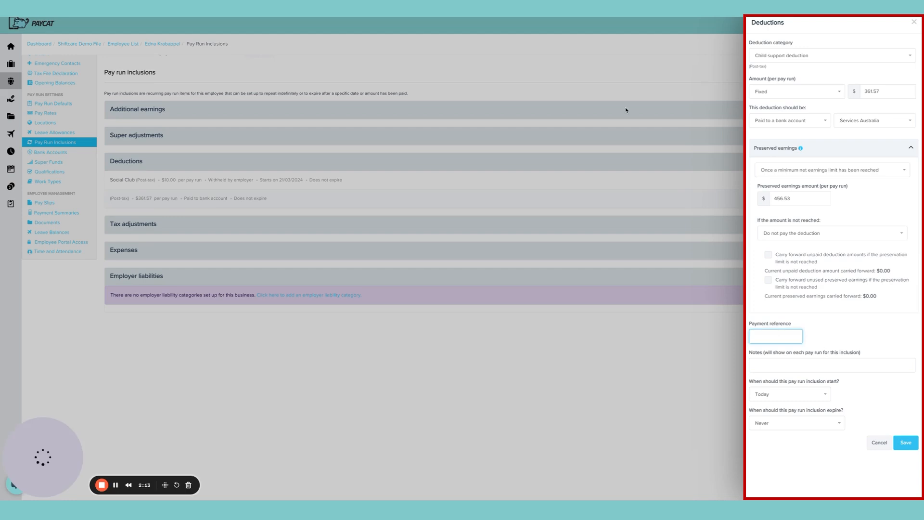
key(ctrl+v)
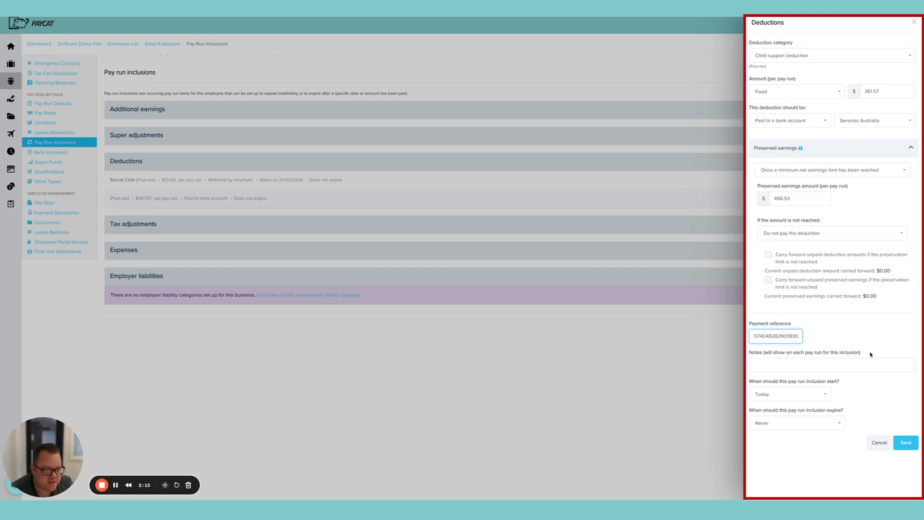
Step: Set the pay run inclusion to start on the following date, 22/11/2023
click(811, 395)
click(788, 432)
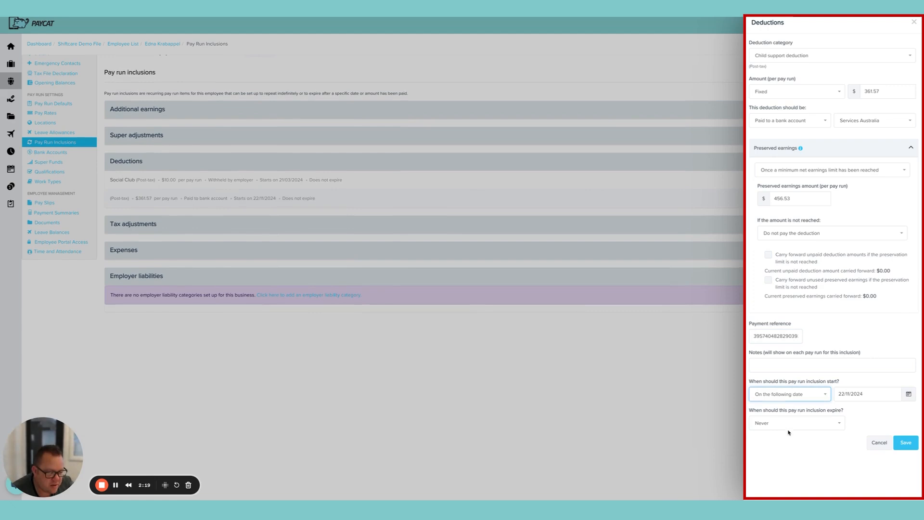
click(867, 392)
key(Tab)
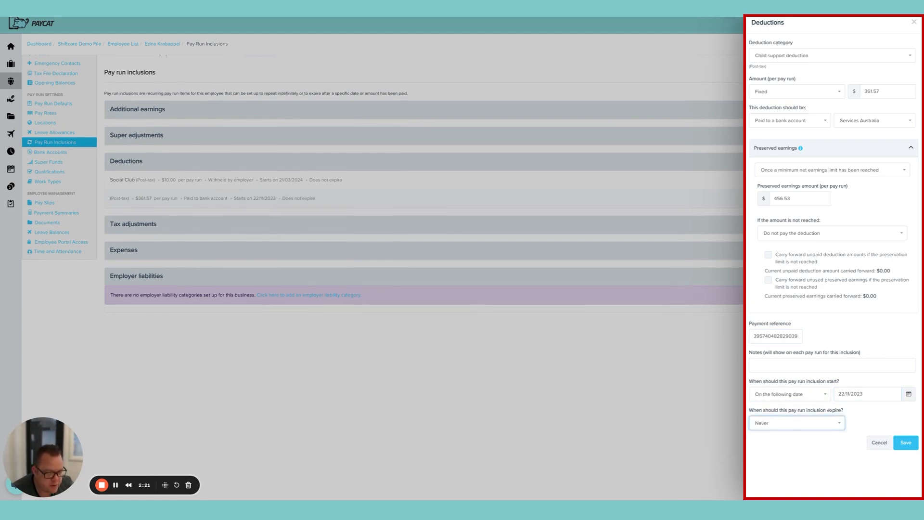
Step: Set the pay run inclusion to expire after $361.57 has been reached, and save the deduction
click(821, 422)
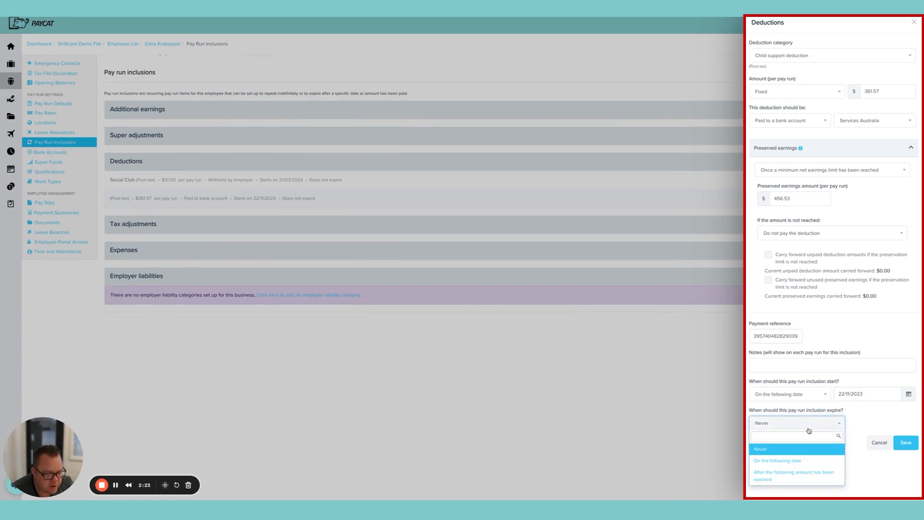
click(787, 482)
click(875, 422)
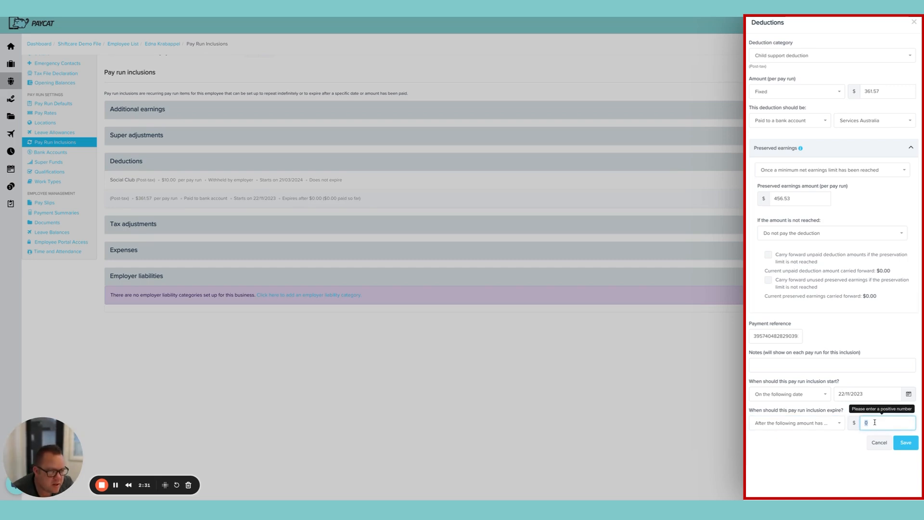
text(361)
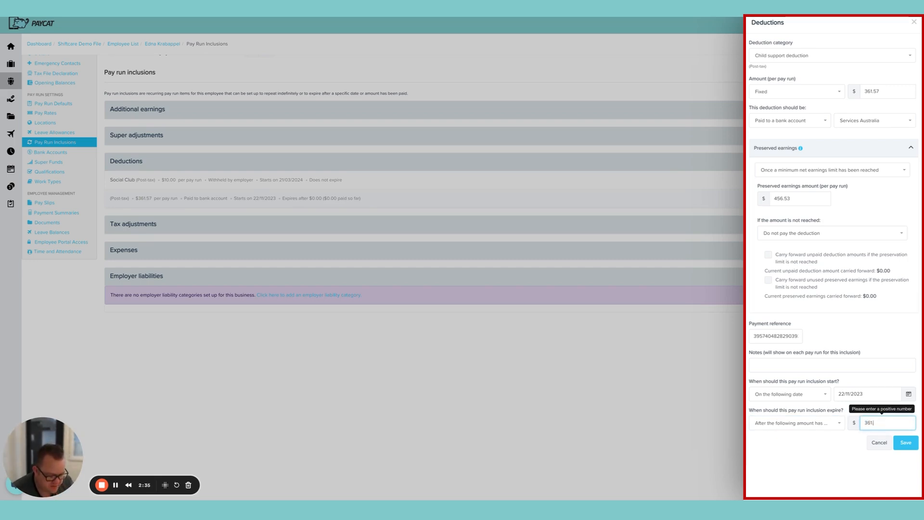
text(.57)
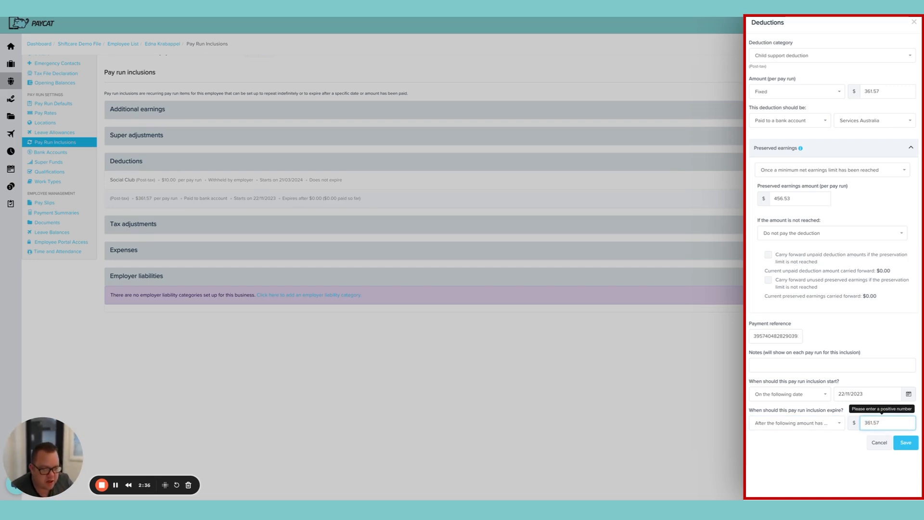
click(874, 471)
click(917, 443)
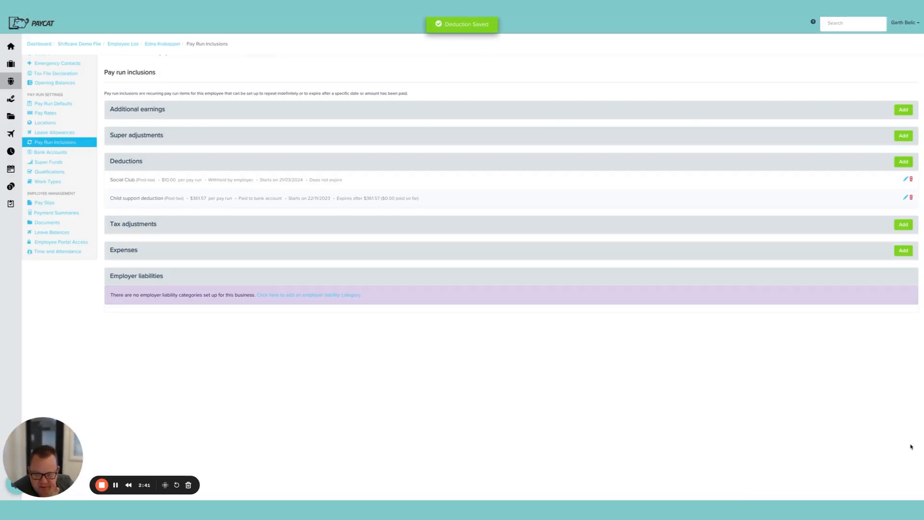
Step: Add another deduction to the employee's pay run inclusions, using the Child support deduction category
click(903, 162)
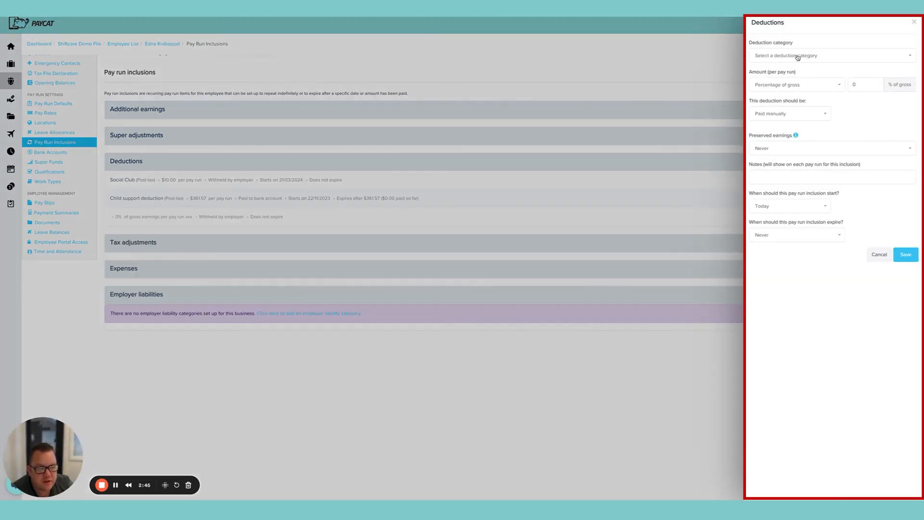
click(798, 57)
scroll(792, 124, down, 3)
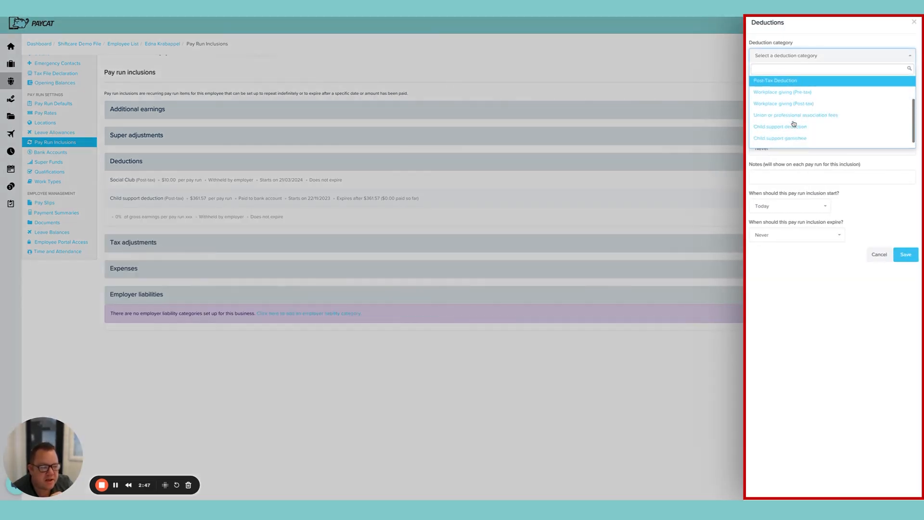
click(789, 121)
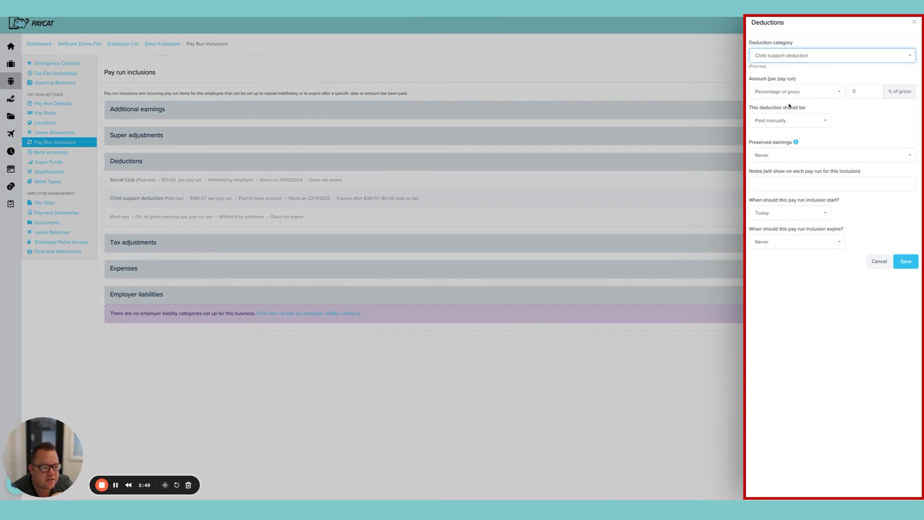
Step: Set the deduction to a fixed $393.44 per pay run, taken from the ongoing amount in the child support notice
click(783, 94)
click(773, 120)
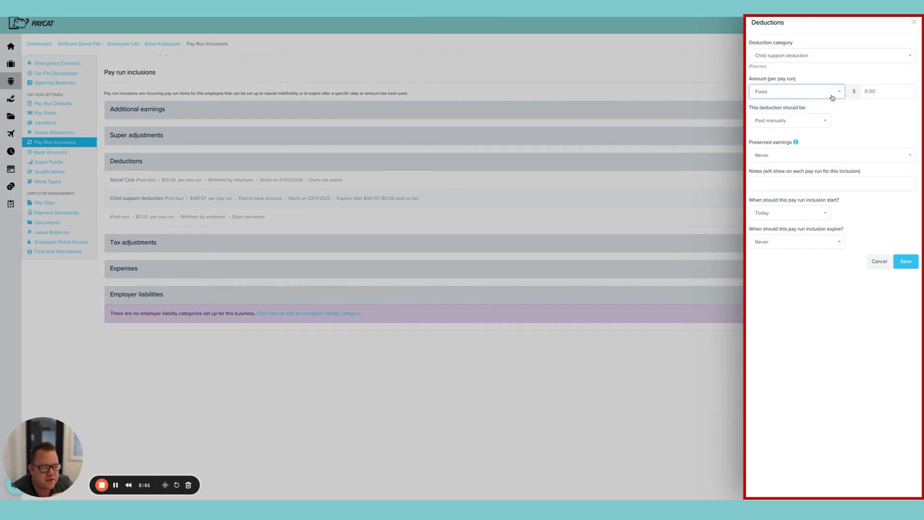
click(866, 91)
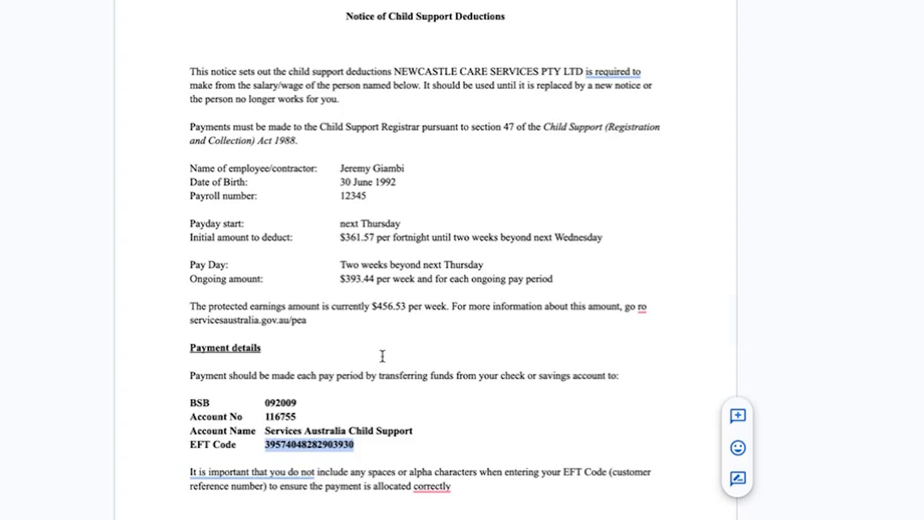
double_click(352, 278)
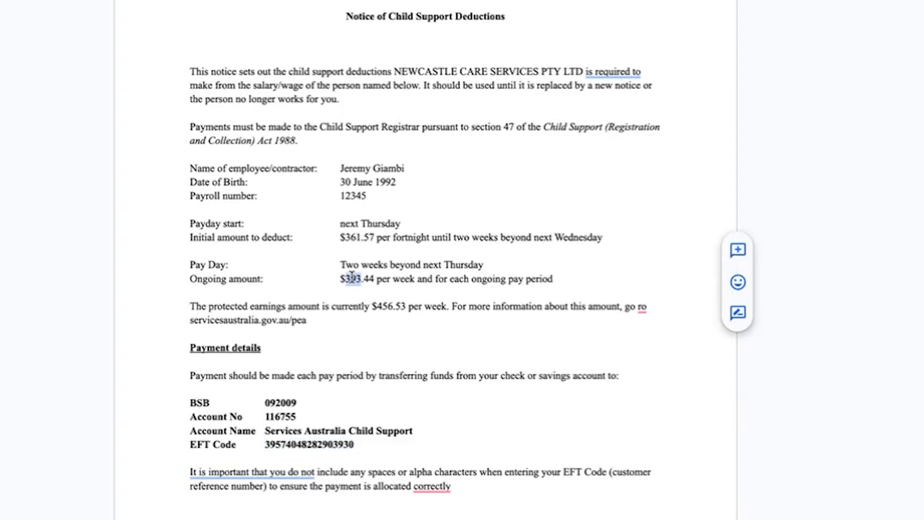
drag(352, 277, 374, 278)
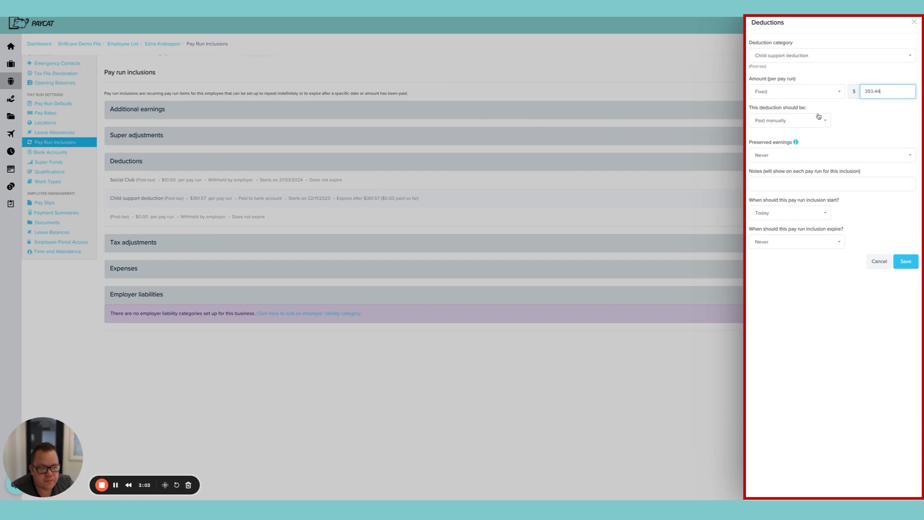
Step: Have the deduction paid to a bank account, choosing the Services Australia account
click(816, 123)
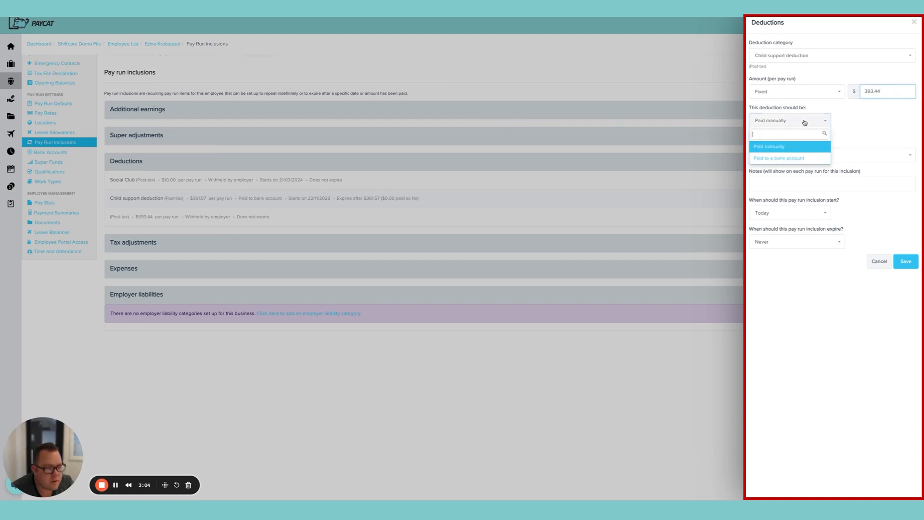
click(790, 159)
click(870, 123)
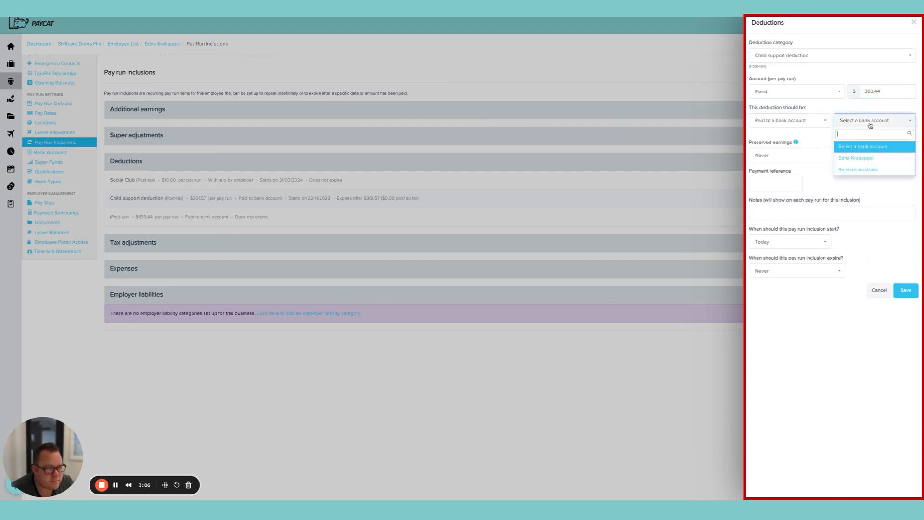
click(860, 169)
Step: Preserve earnings once a minimum net earnings limit has been reached, entering the notice's protected amount of $456.53 per pay run
click(803, 157)
click(802, 191)
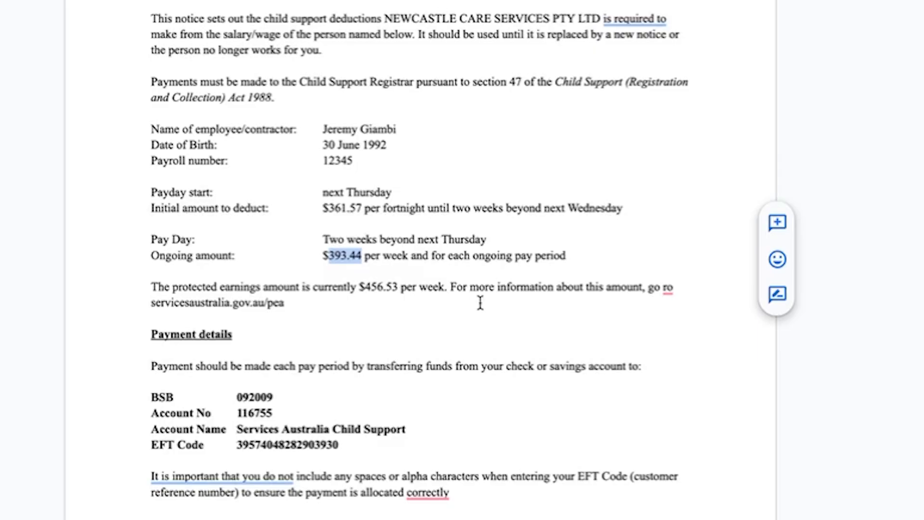
double_click(372, 286)
drag(372, 284, 393, 286)
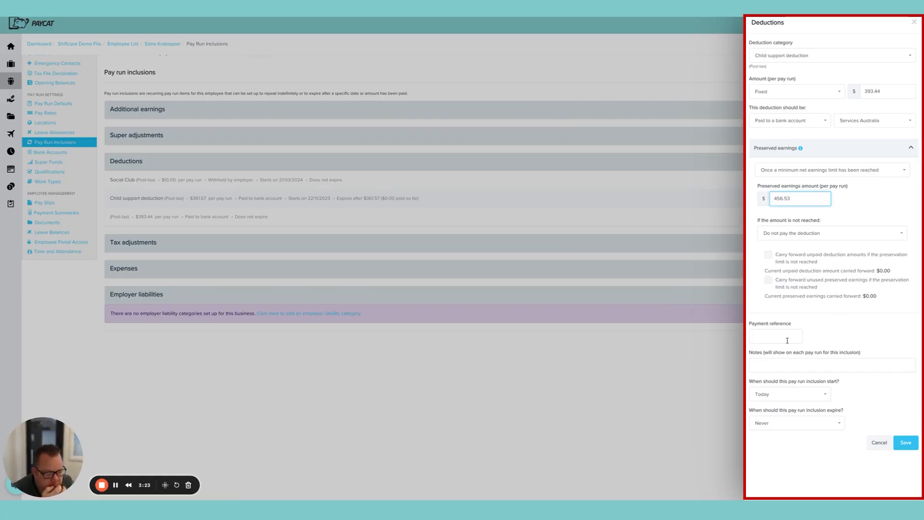
Step: Copy the EFT code from the child support notice into the ongoing deduction's payment reference
click(775, 336)
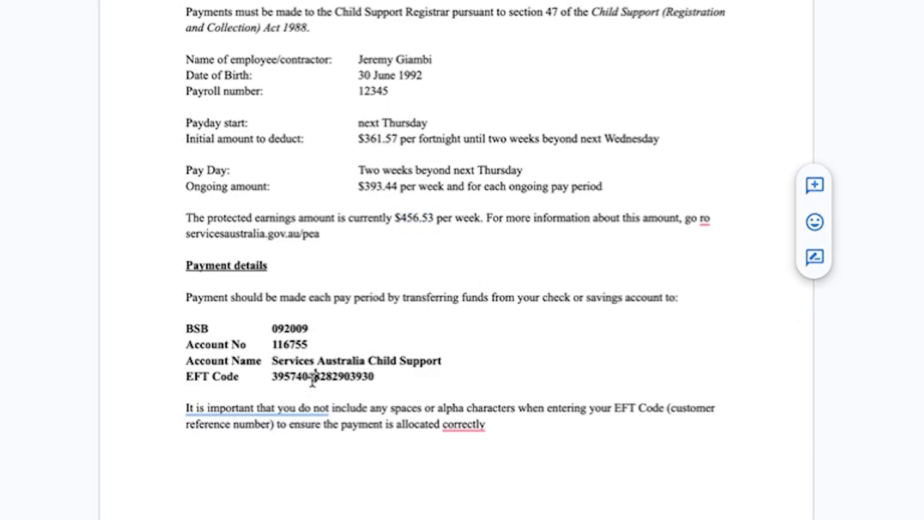
triple_click(313, 377)
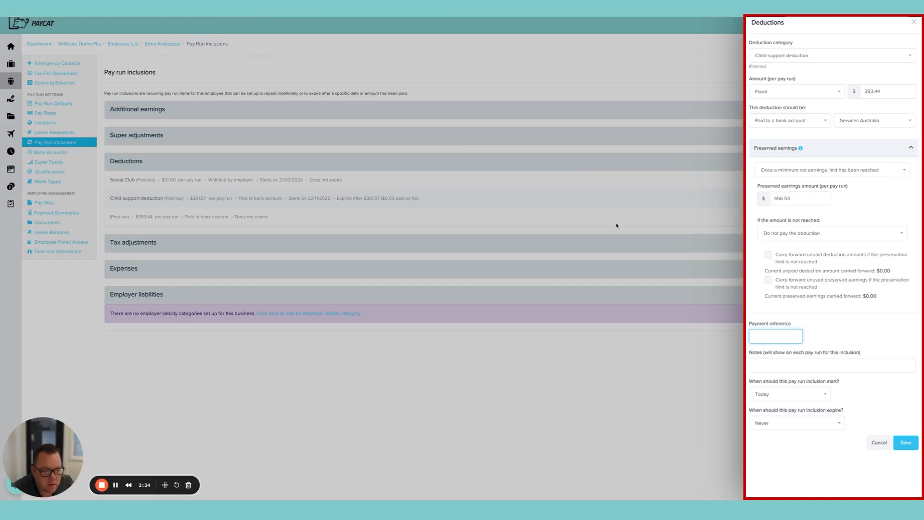
key(ctrl+v)
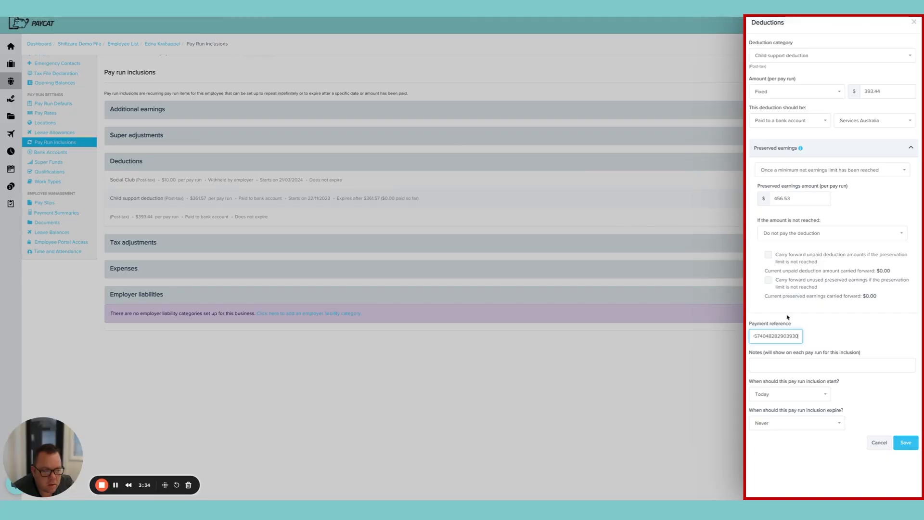
Step: Set the ongoing deduction to start on the following date, 6/12/2024, and save it
click(783, 396)
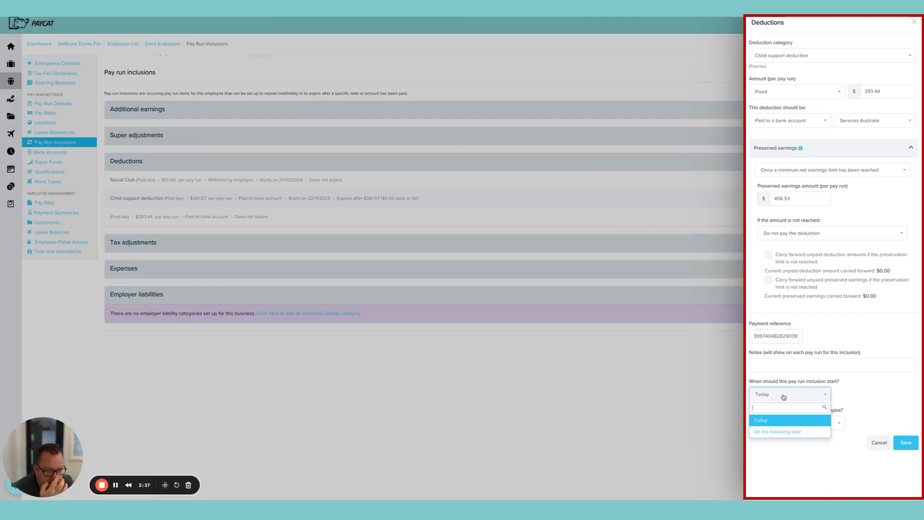
click(782, 433)
click(909, 395)
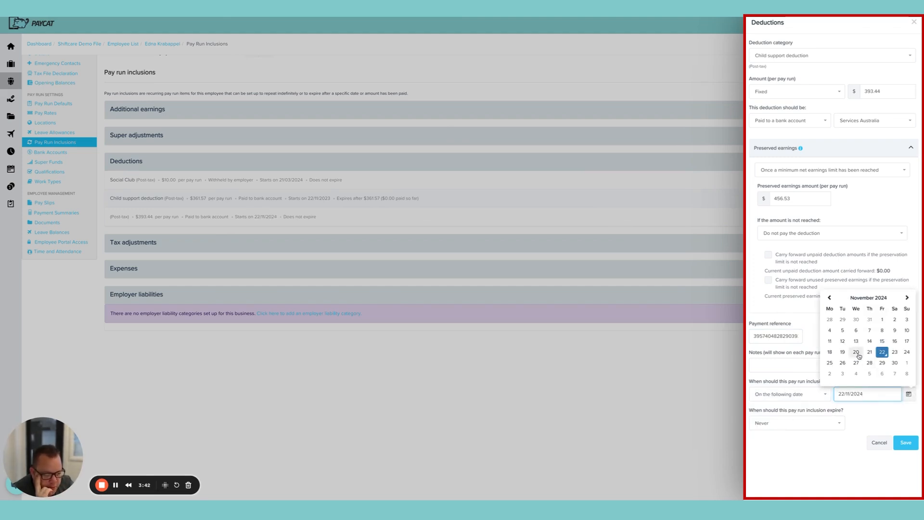
click(882, 374)
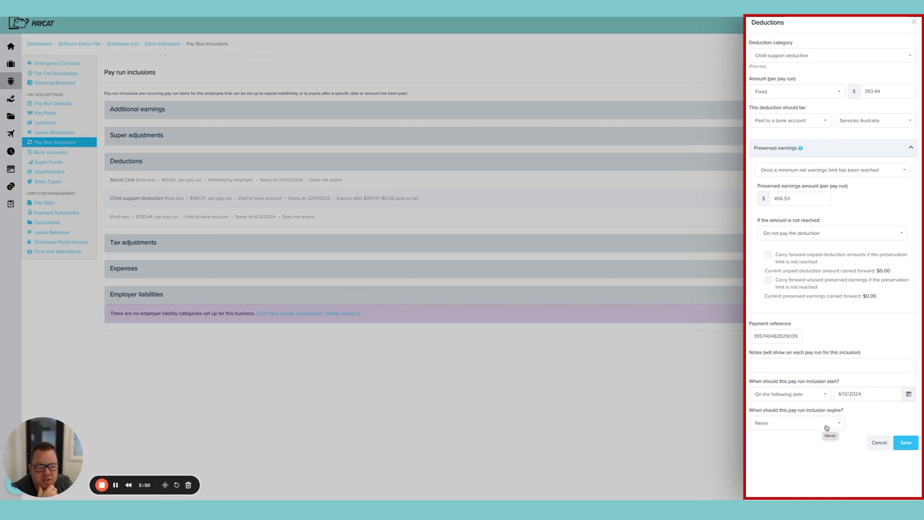
click(914, 446)
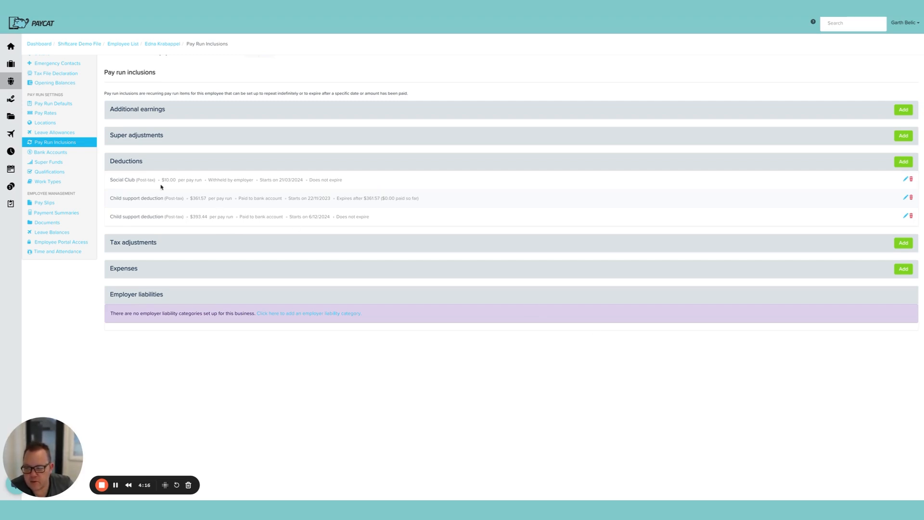
Step: Check the BSB and account number of the employee's Services Australia bank account, and save the bank accounts
click(72, 156)
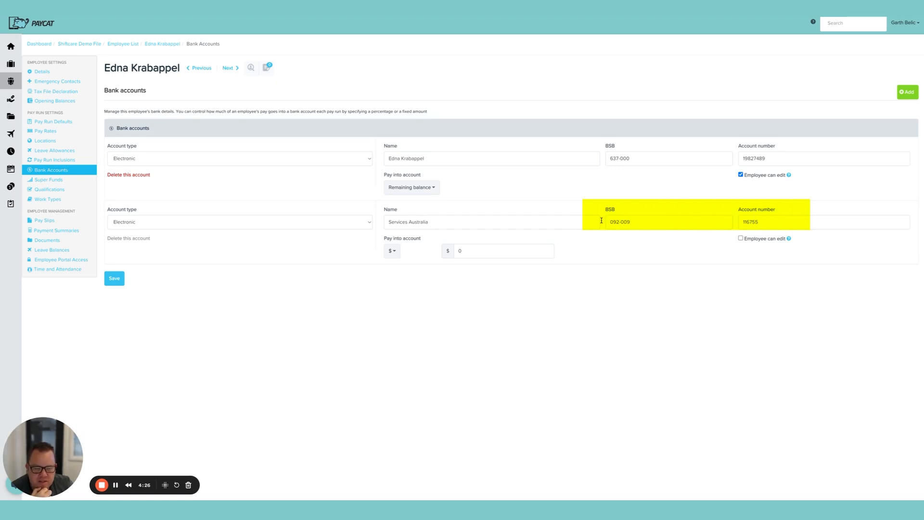
double_click(751, 221)
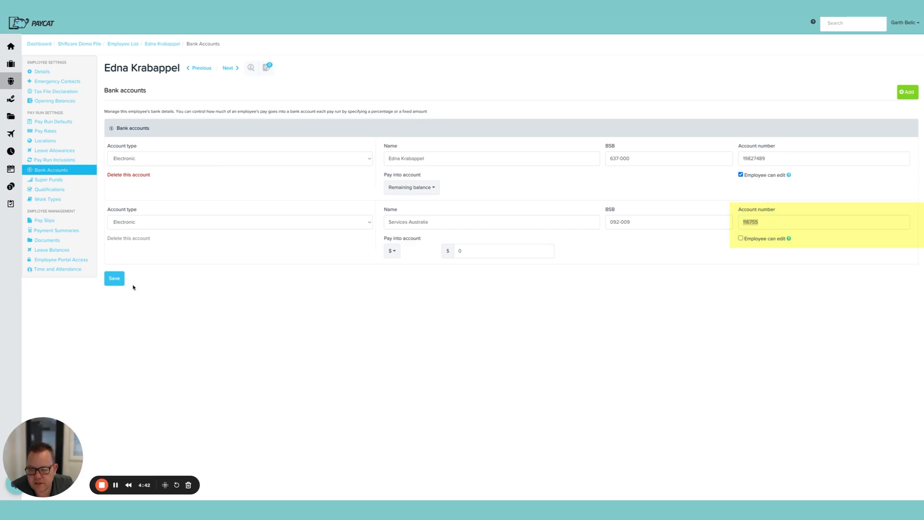
click(115, 279)
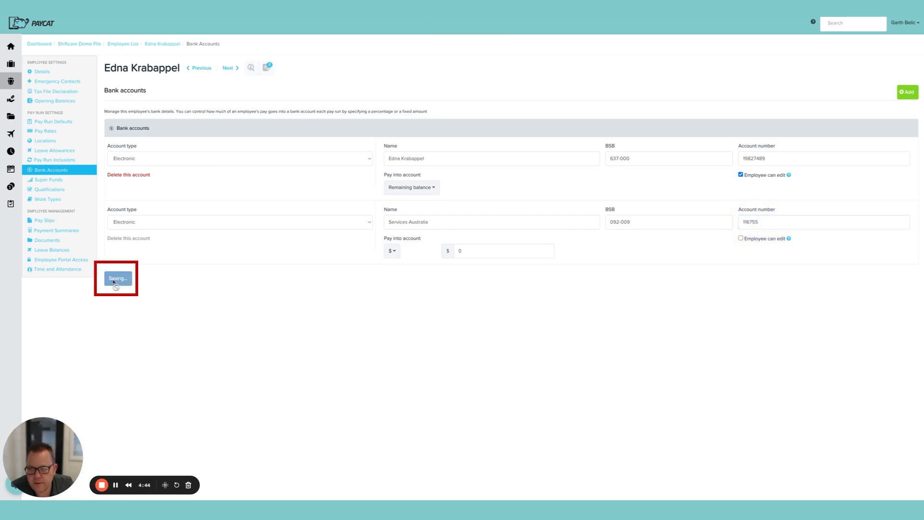
Step: Create a new weekly pay run with the pay period ending 22/11/2024
click(22, 101)
click(880, 66)
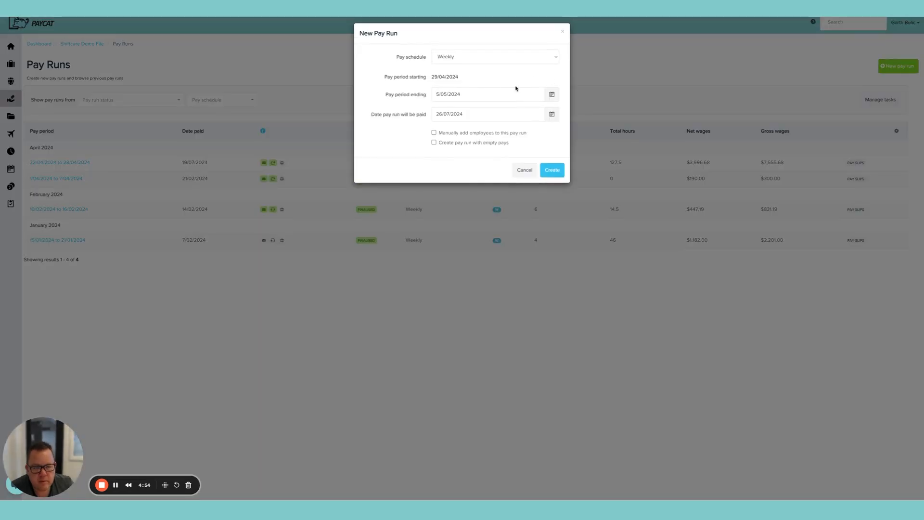
click(513, 93)
key(ctrl+a)
text(22/11/2024)
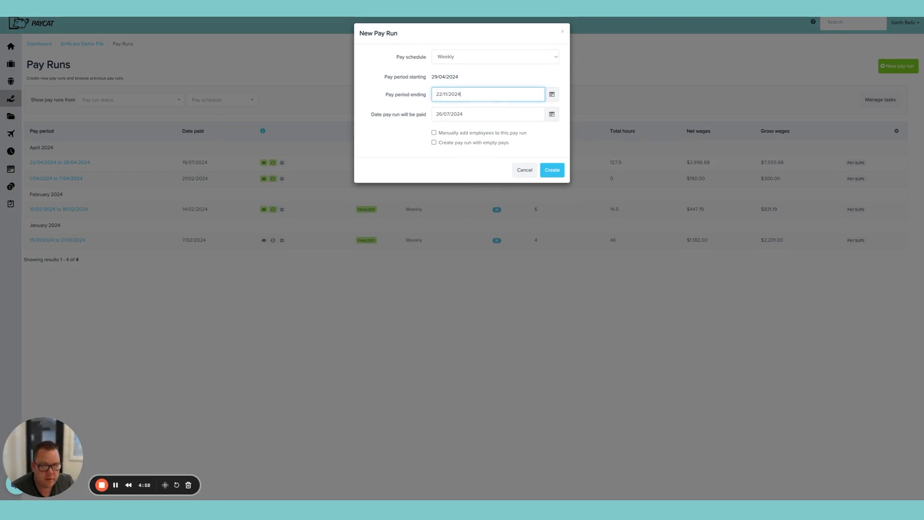
key(Return)
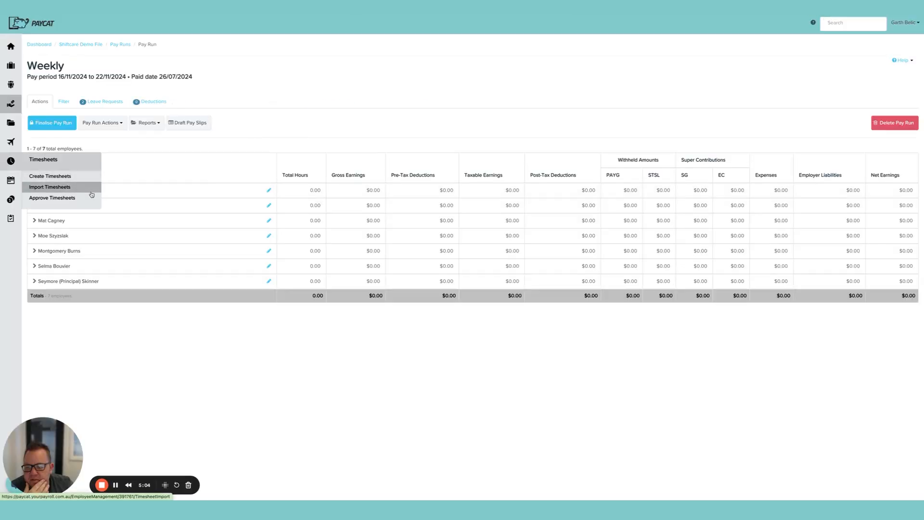
Step: Add 100 hours of Casual Ordinary Hours earnings to the pay of the employee with the child support deduction, and save
click(136, 191)
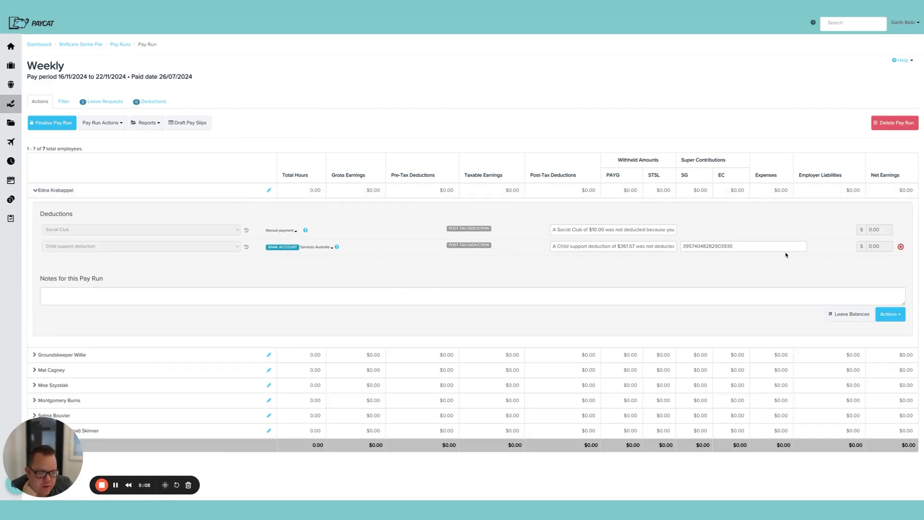
drag(604, 246, 687, 250)
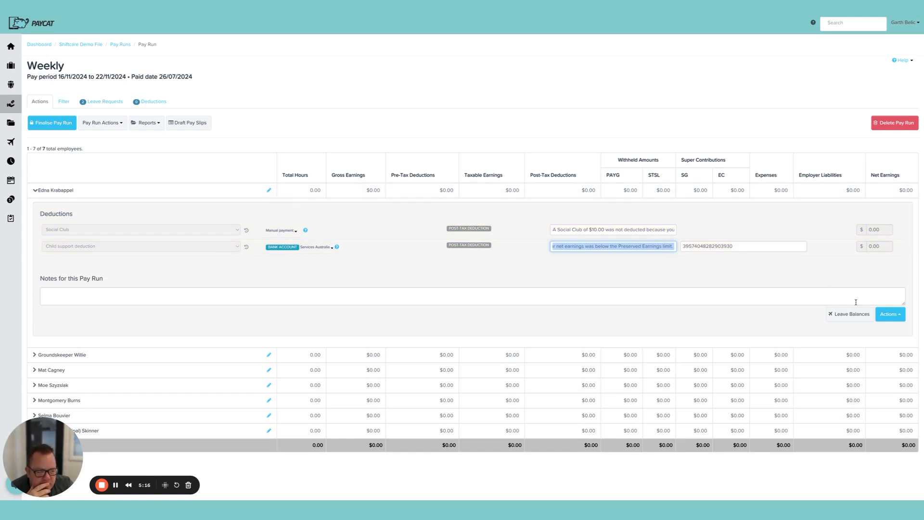
click(890, 315)
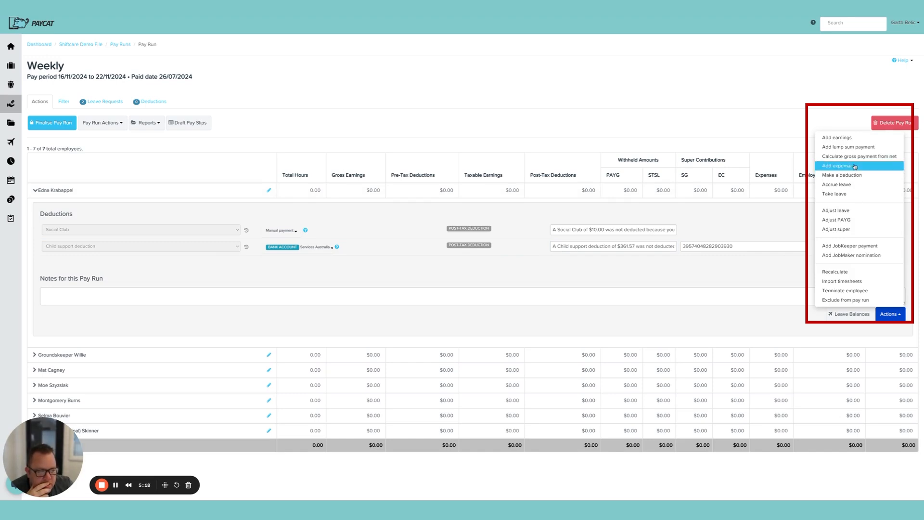
click(827, 139)
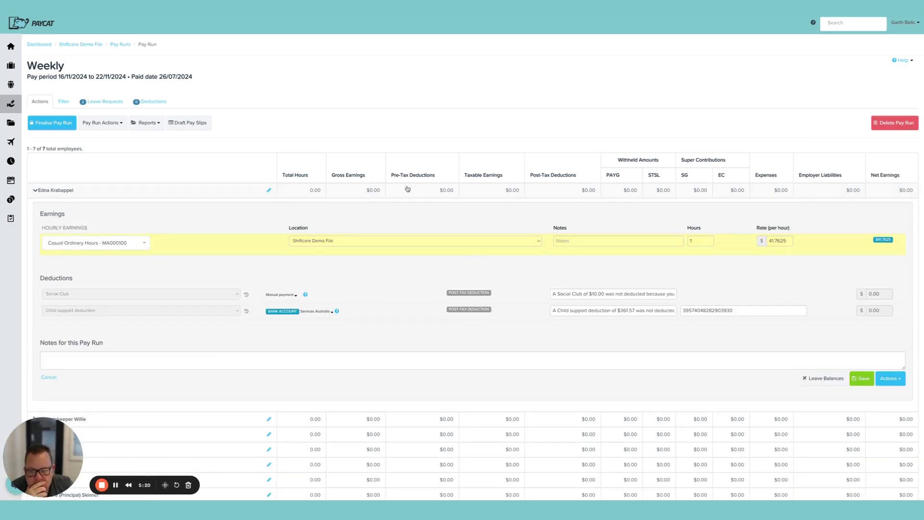
click(698, 240)
text(00)
key(Tab)
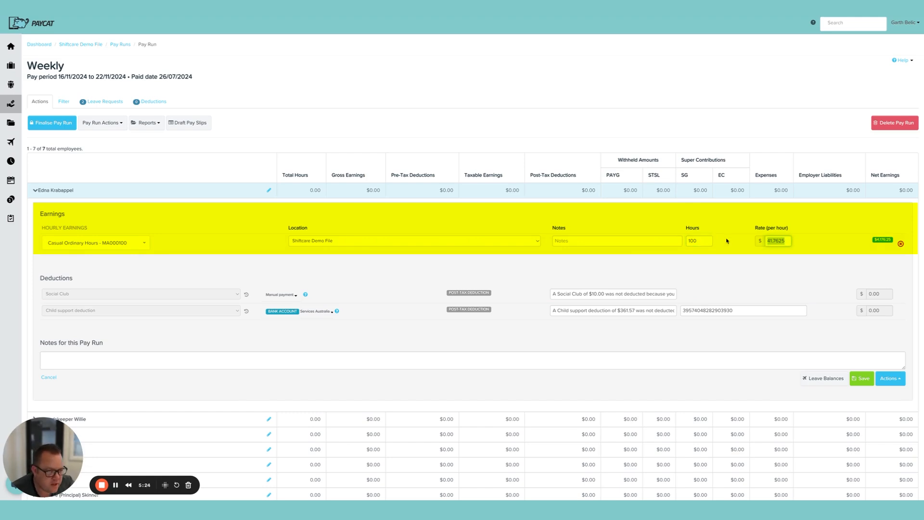
click(860, 378)
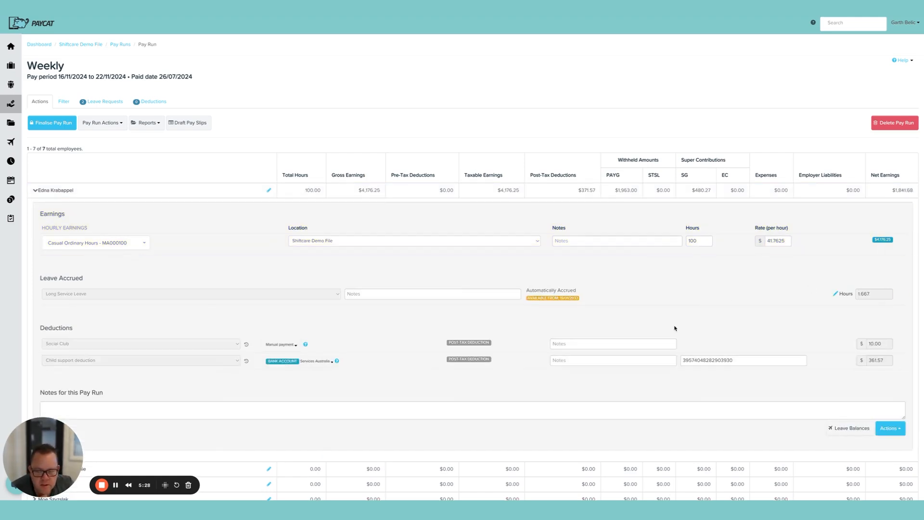
Step: Check the child support deduction in the employee's pay and finalise the pay run
scroll(674, 328, down, 1)
mouse_move(846, 324)
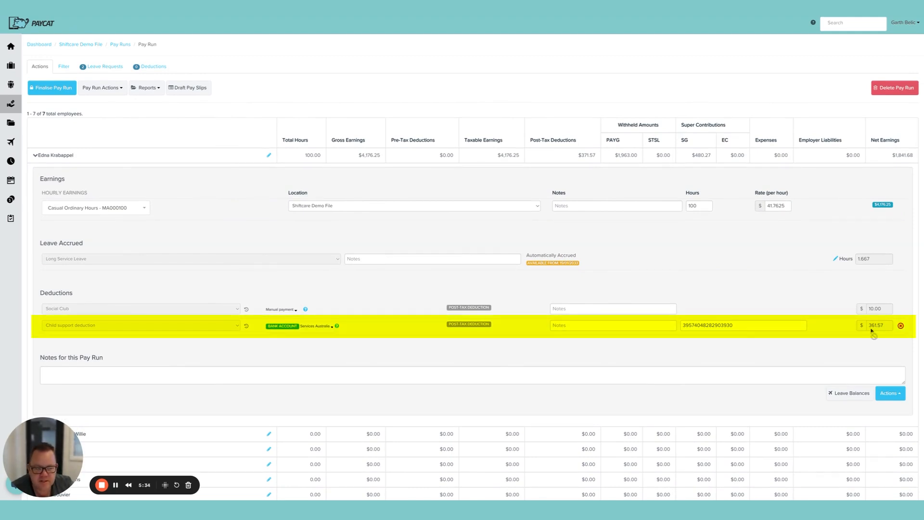
click(48, 88)
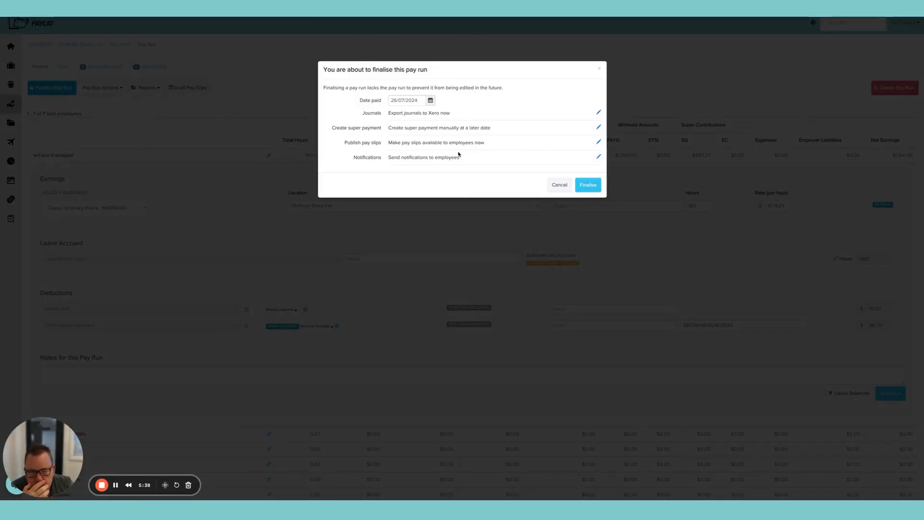
click(588, 185)
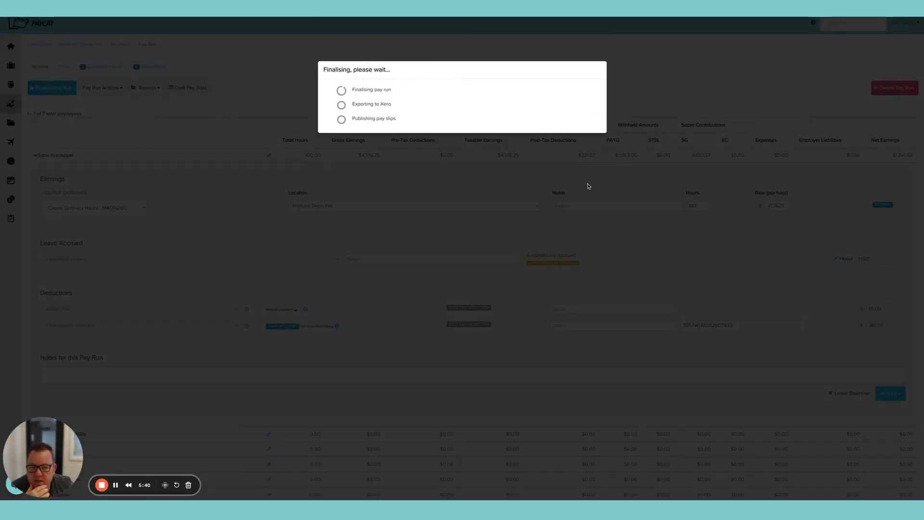